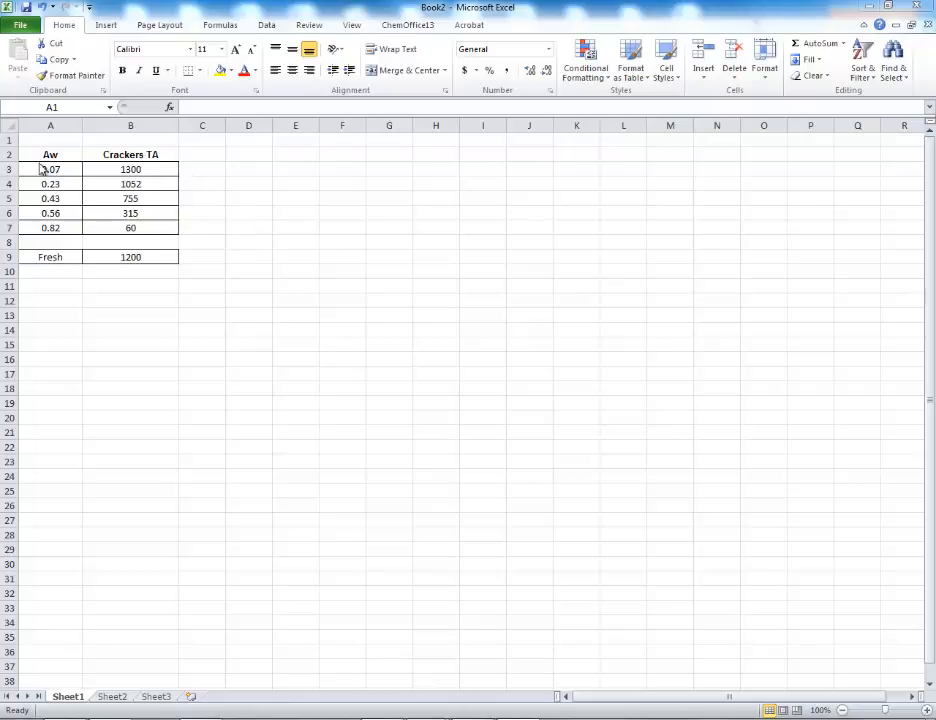
Insert a markers-only scatter chart from A3:B7, then place it beside the data table and enlarge it to about row 26
left_click_drag(48, 172, 128, 229)
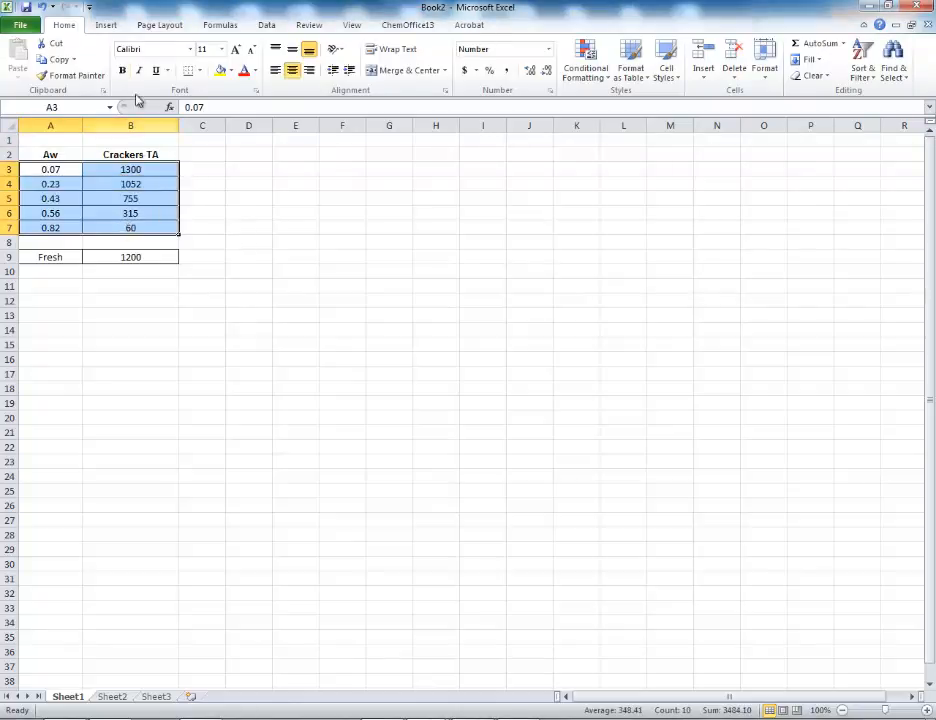
left_click(106, 27)
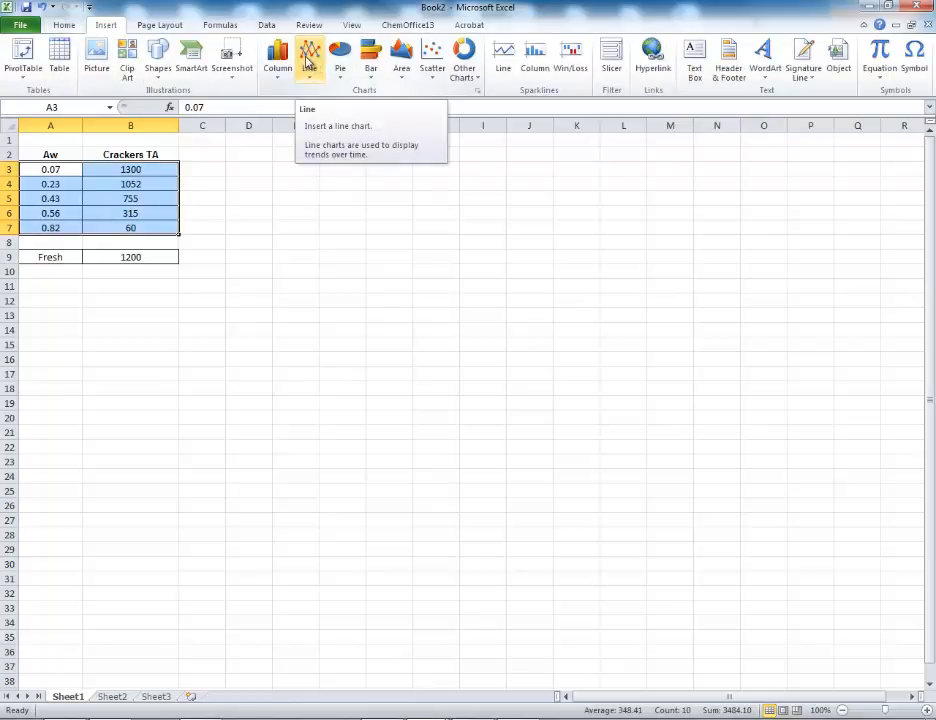
left_click(434, 60)
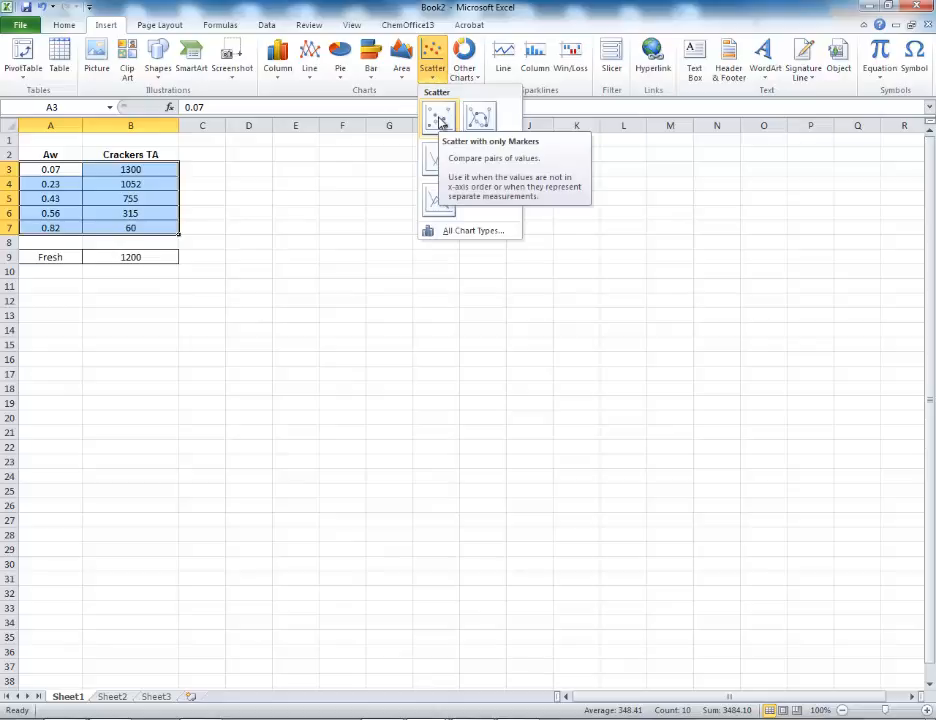
left_click(441, 121)
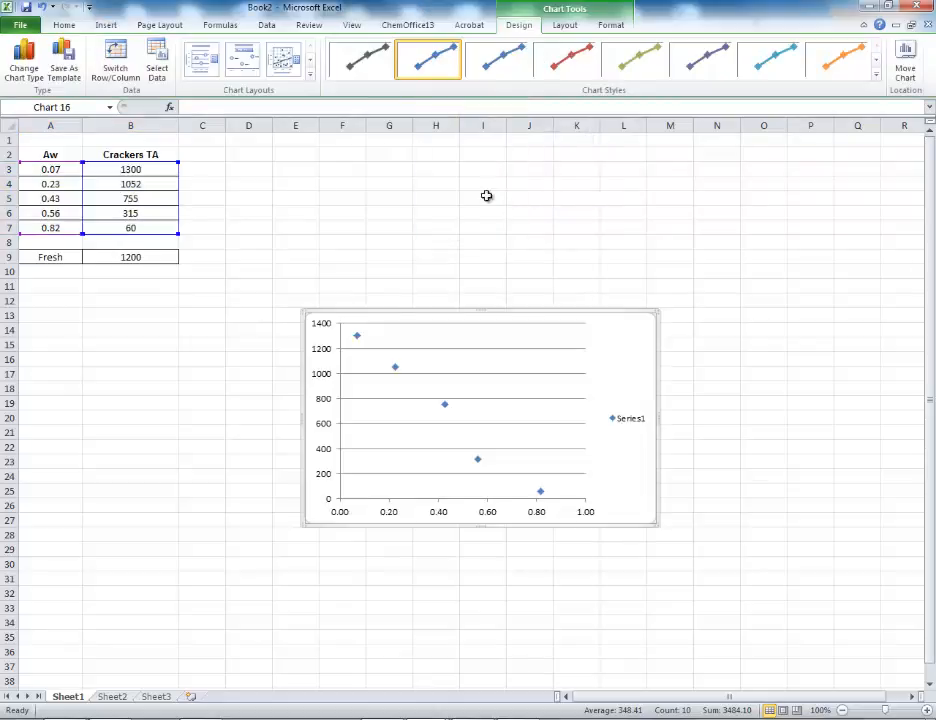
left_click_drag(529, 313, 420, 153)
left_click_drag(549, 366, 633, 504)
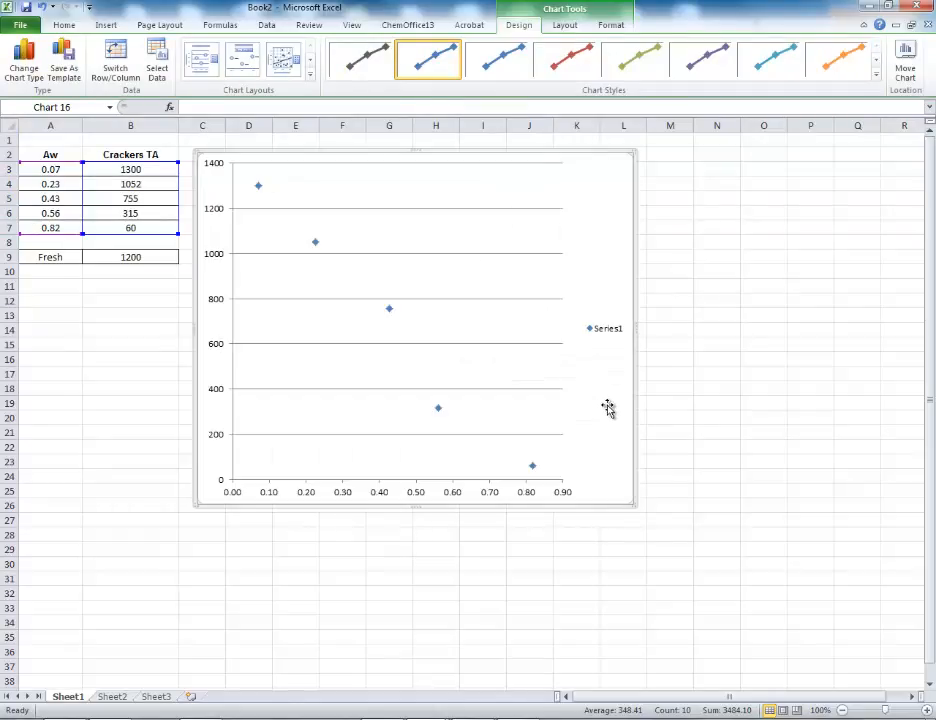
Delete the chart's horizontal gridlines and add a linear trendline to the data series
right_click(507, 261)
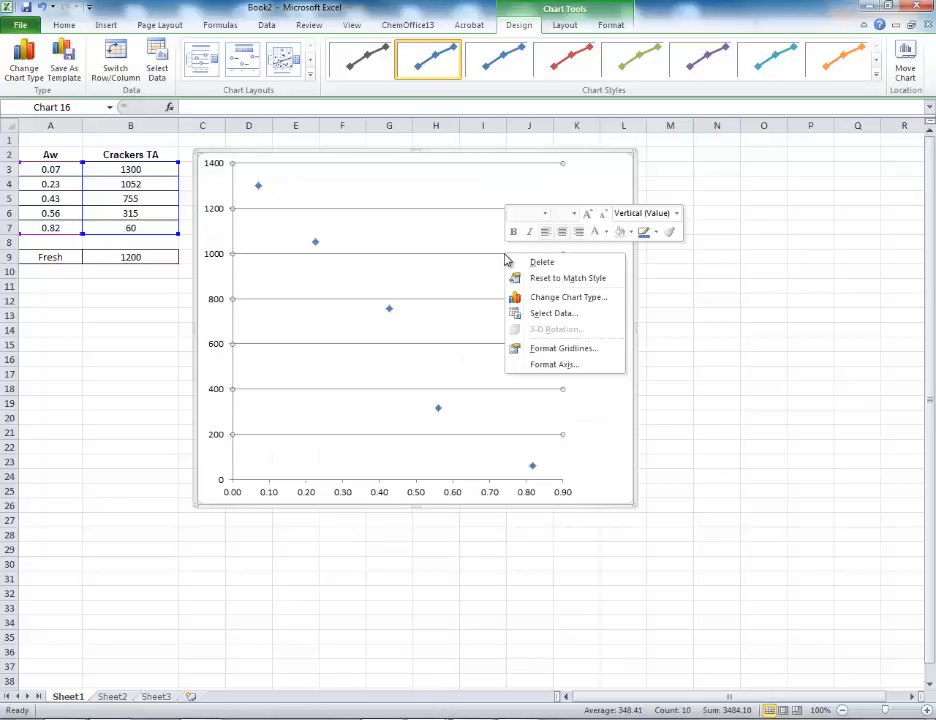
left_click(543, 264)
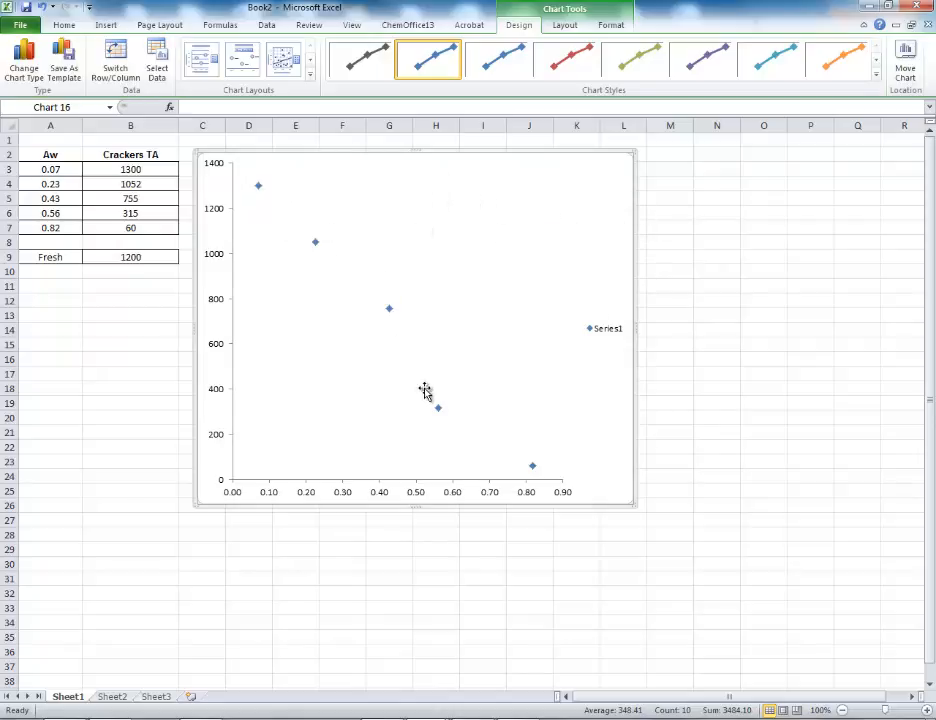
left_click(566, 27)
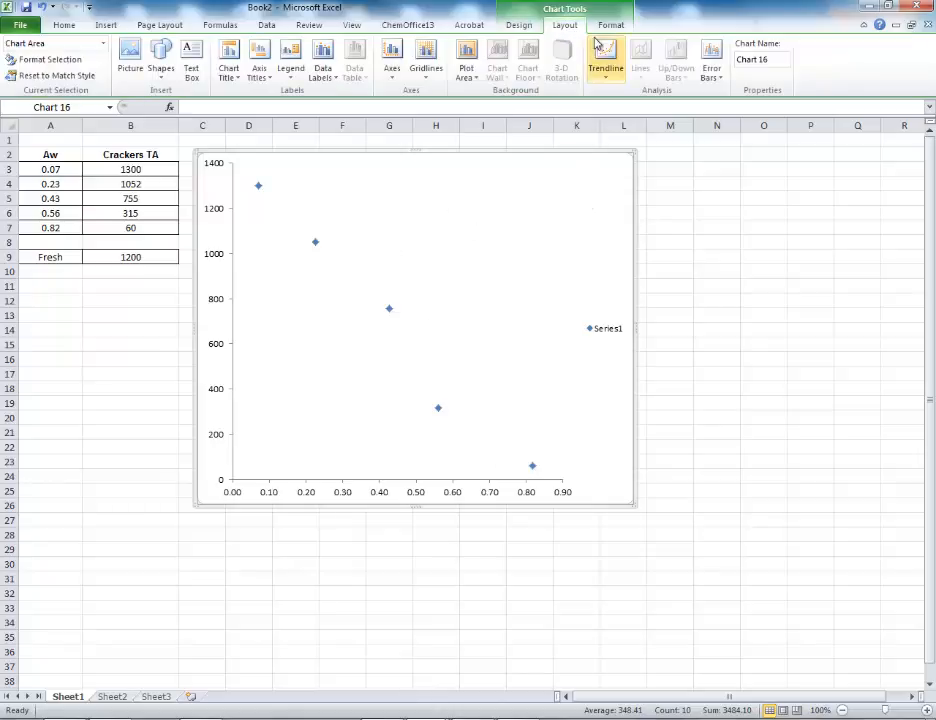
left_click(608, 78)
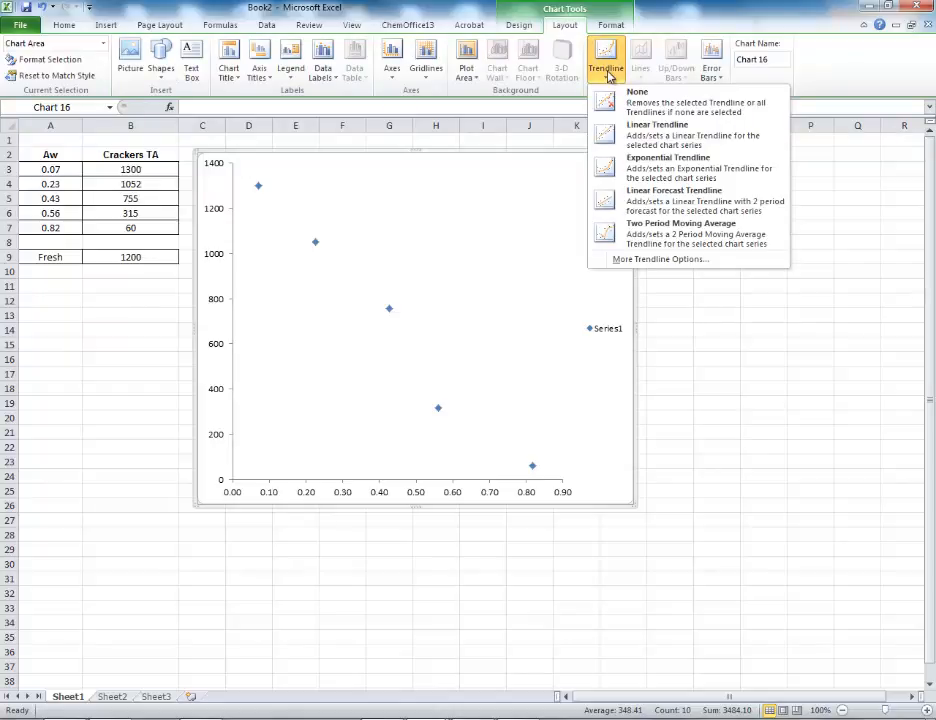
left_click(655, 133)
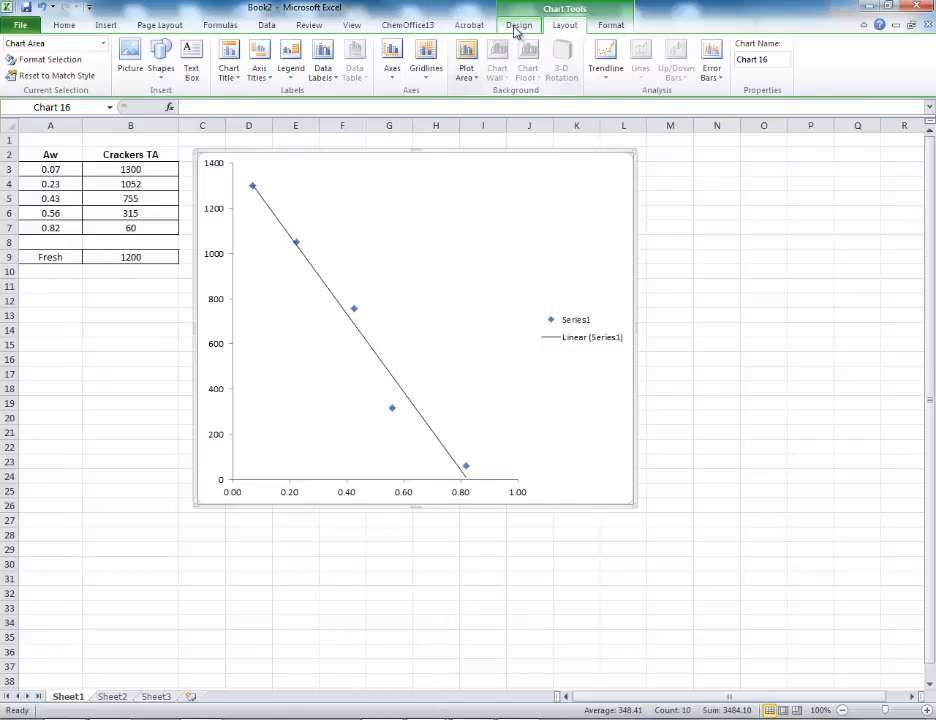
Add a centered overlay chart title reading "Cracker texture analyzer data"
left_click(231, 60)
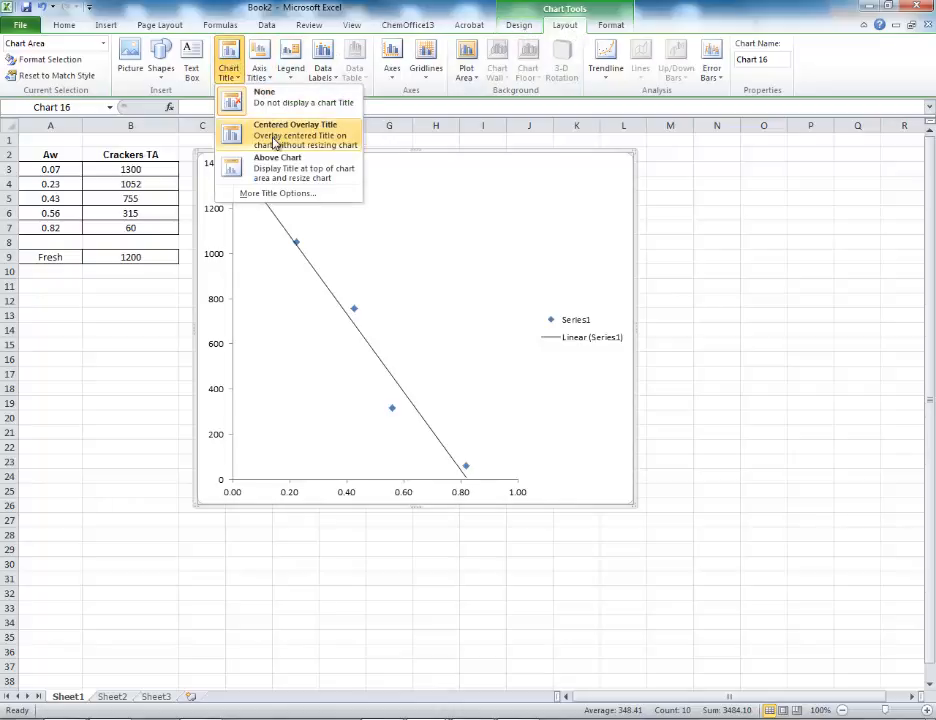
left_click(275, 134)
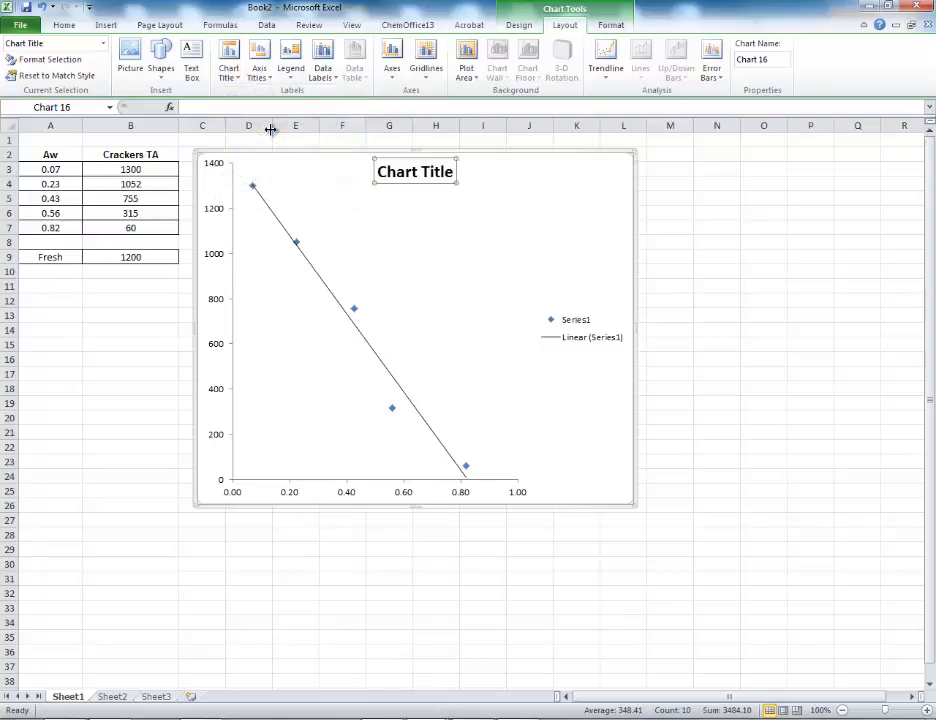
type("Cracker texture analyzer data")
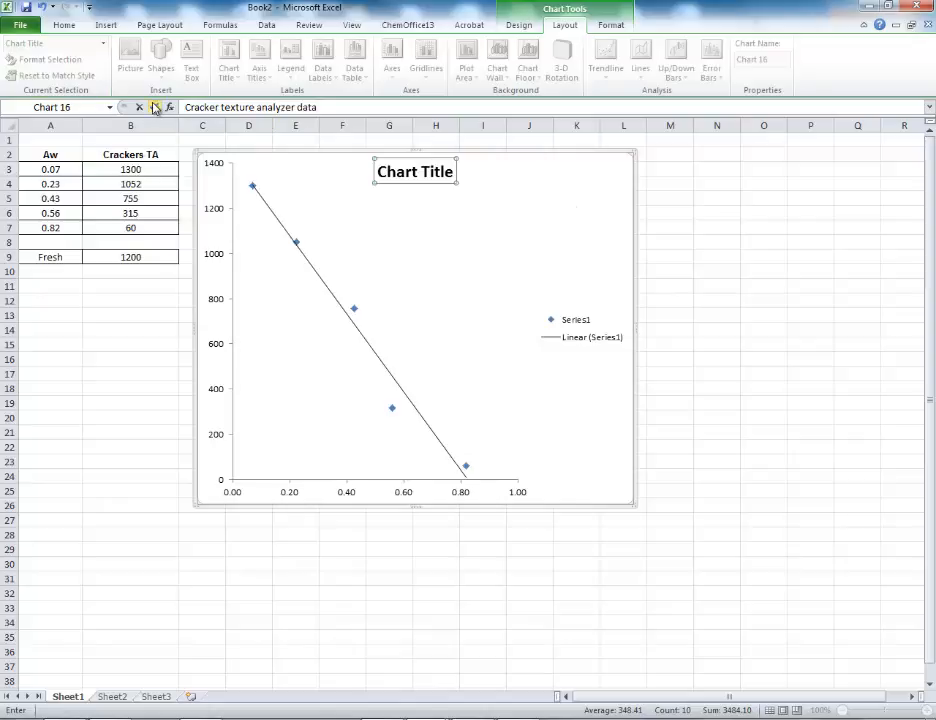
key("Return")
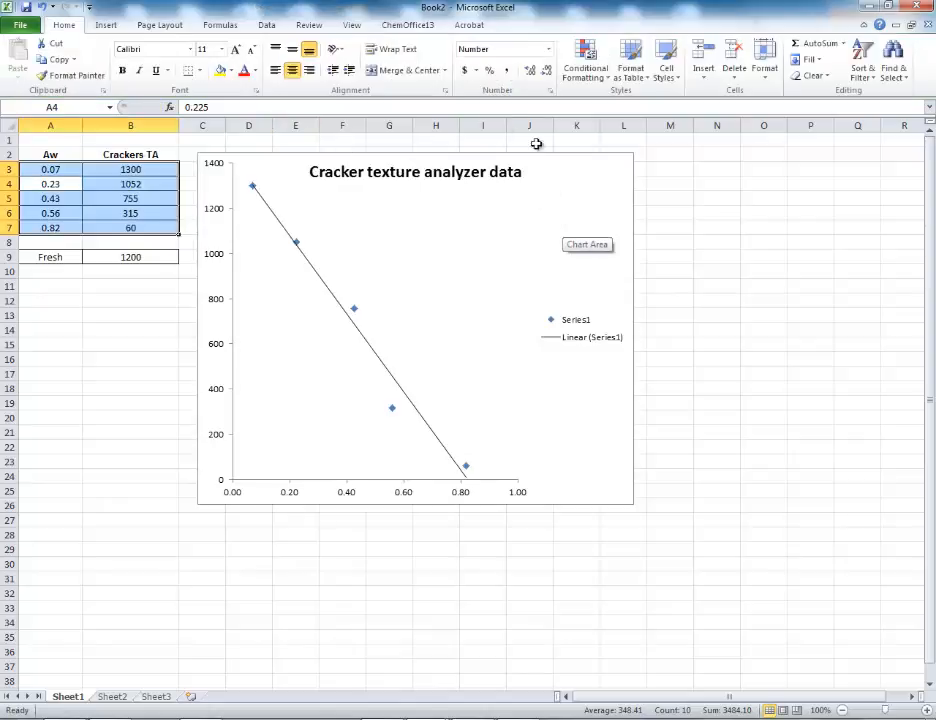
Add a horizontal axis title below the axis reading "Water activity"
left_click(602, 176)
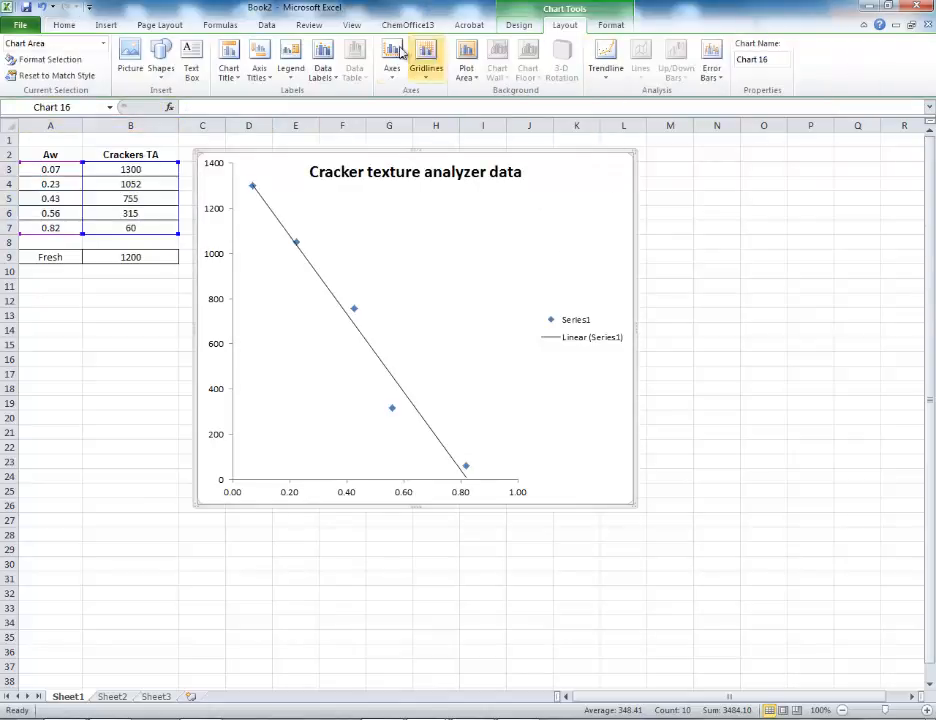
left_click(261, 67)
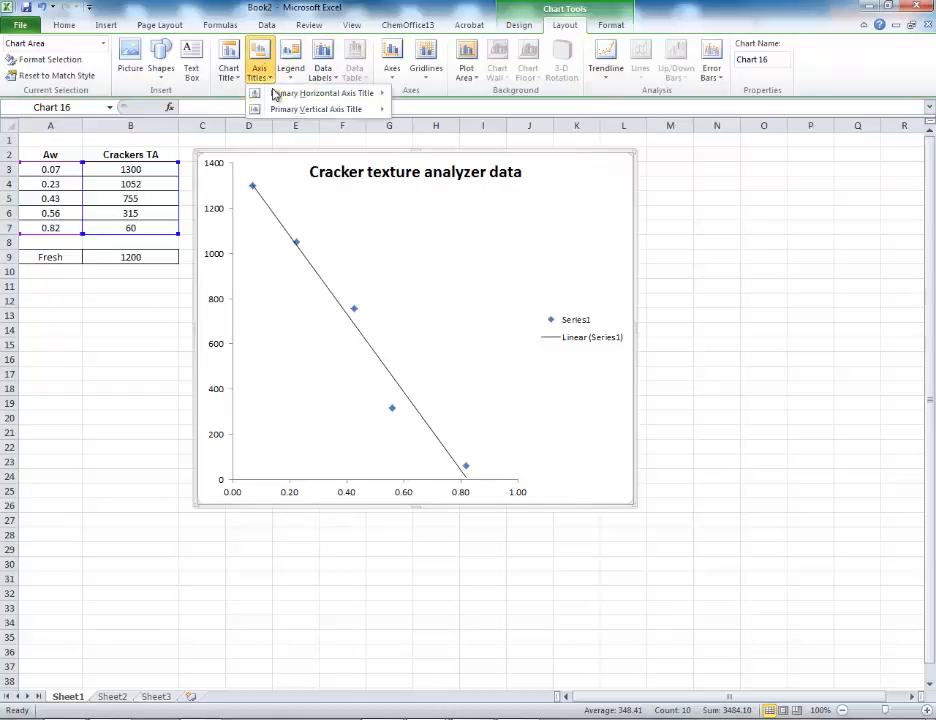
mouse_move(275, 93)
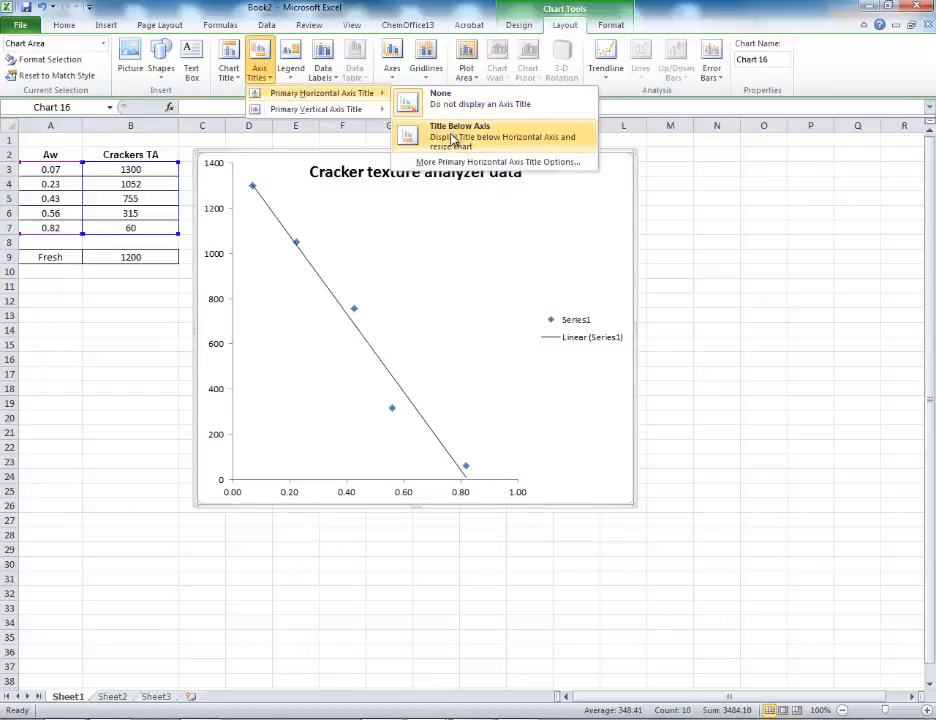
left_click(454, 138)
type("Wat")
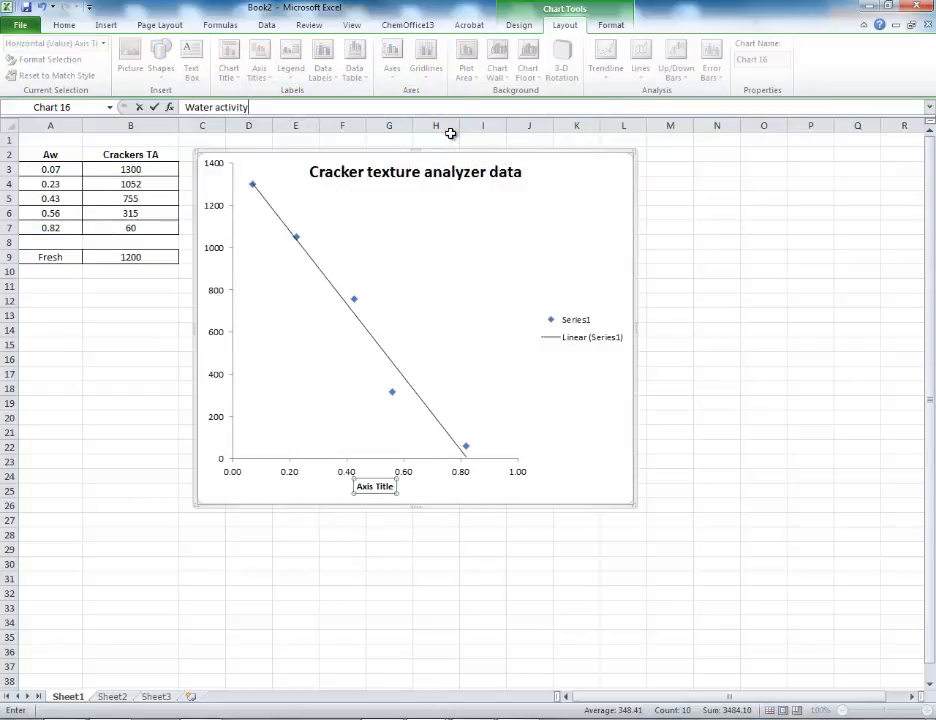
type("er activity")
left_click(154, 106)
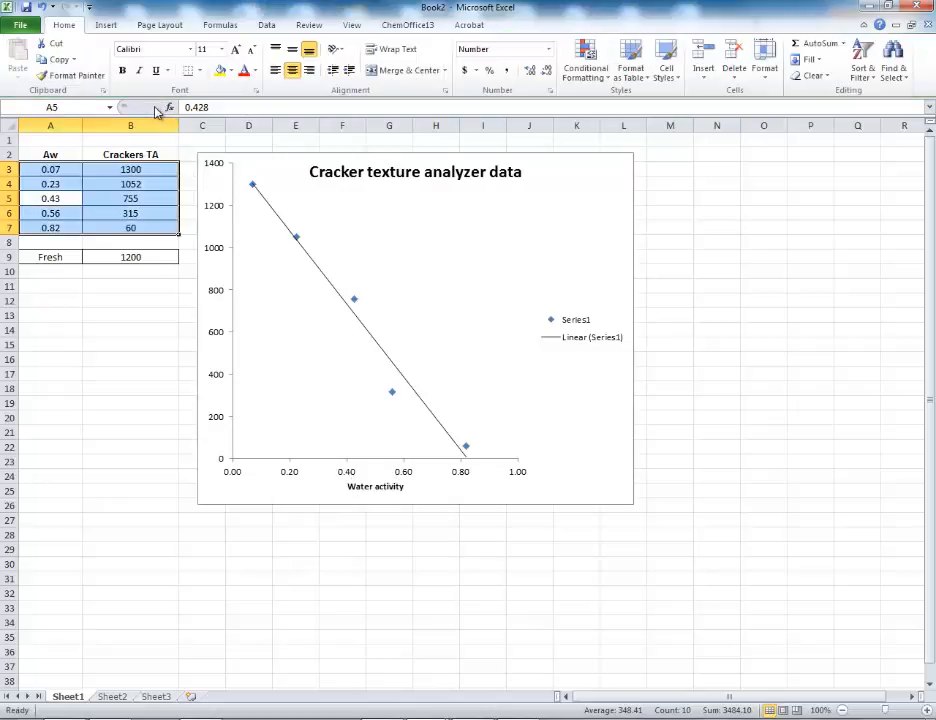
Add a rotated vertical axis title reading "Force (grams)"
left_click(597, 184)
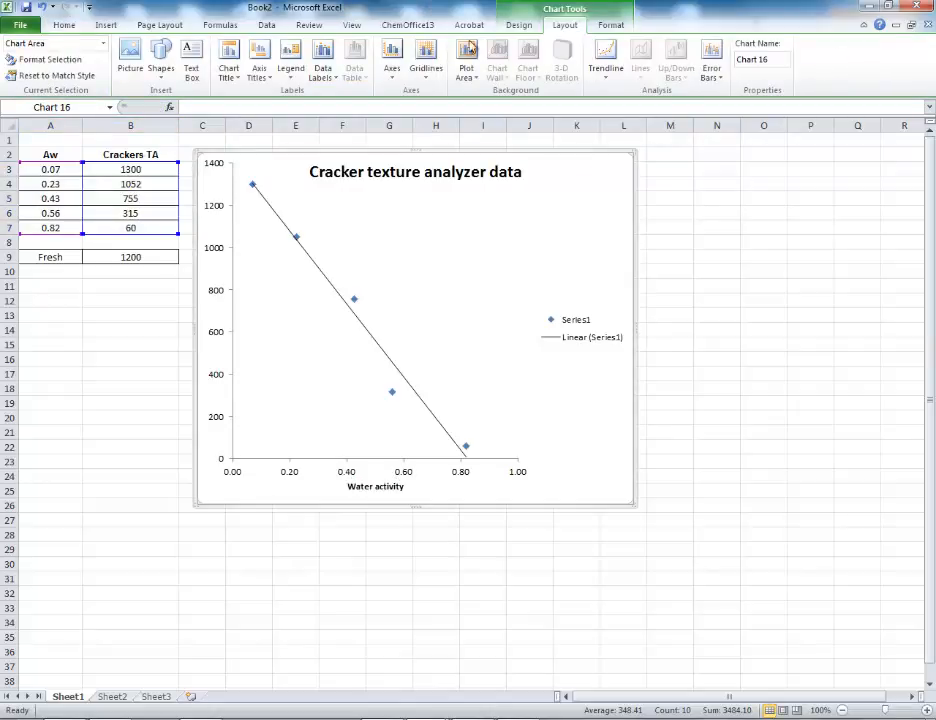
left_click(258, 58)
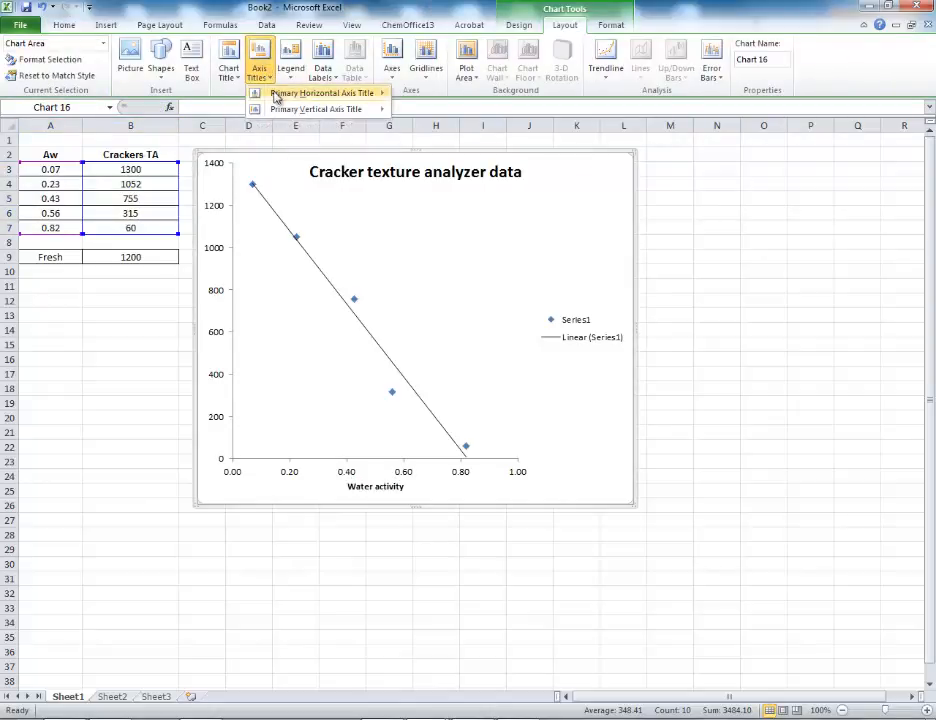
mouse_move(283, 114)
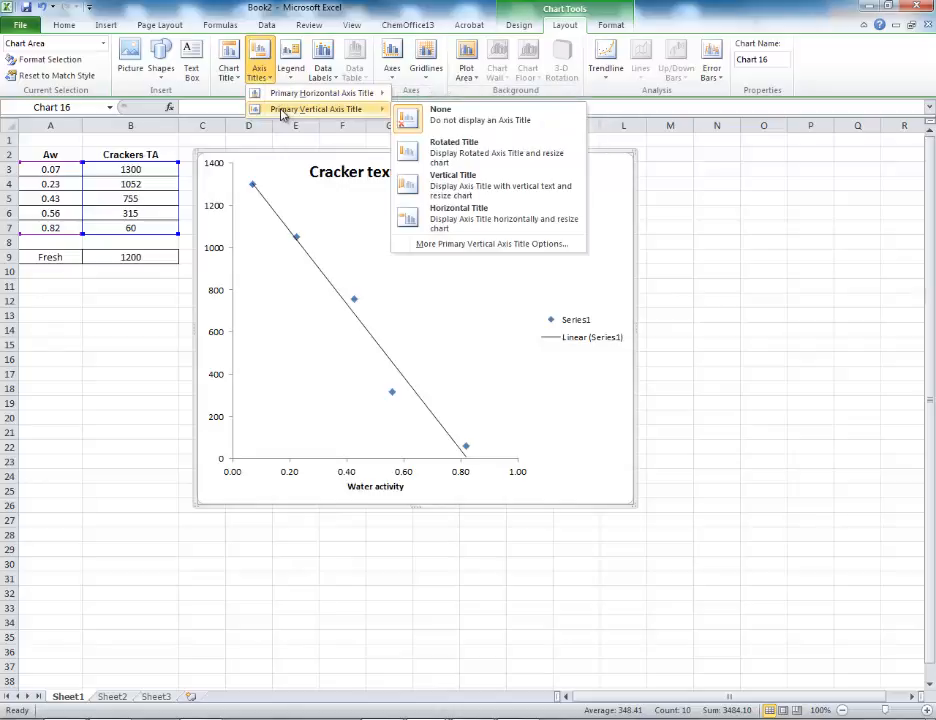
left_click(453, 160)
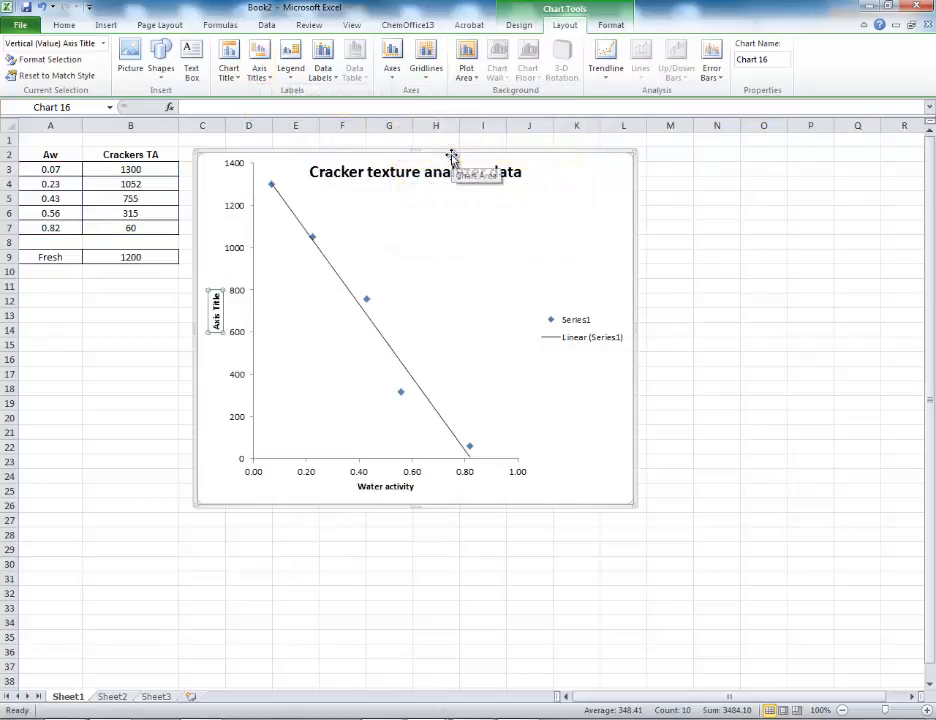
type("Fro")
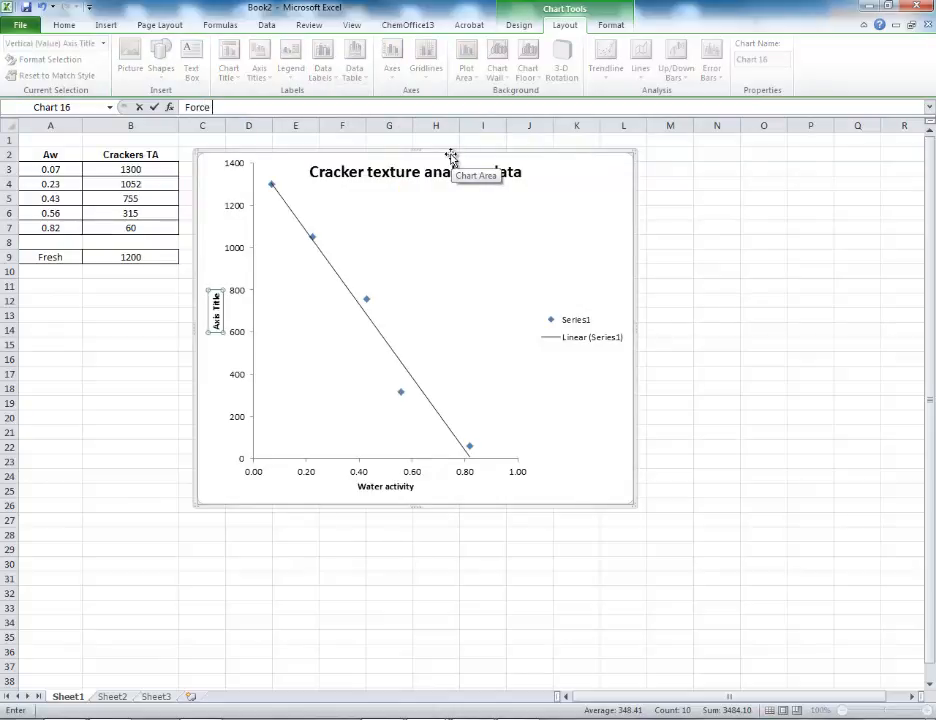
type("ce (grams")
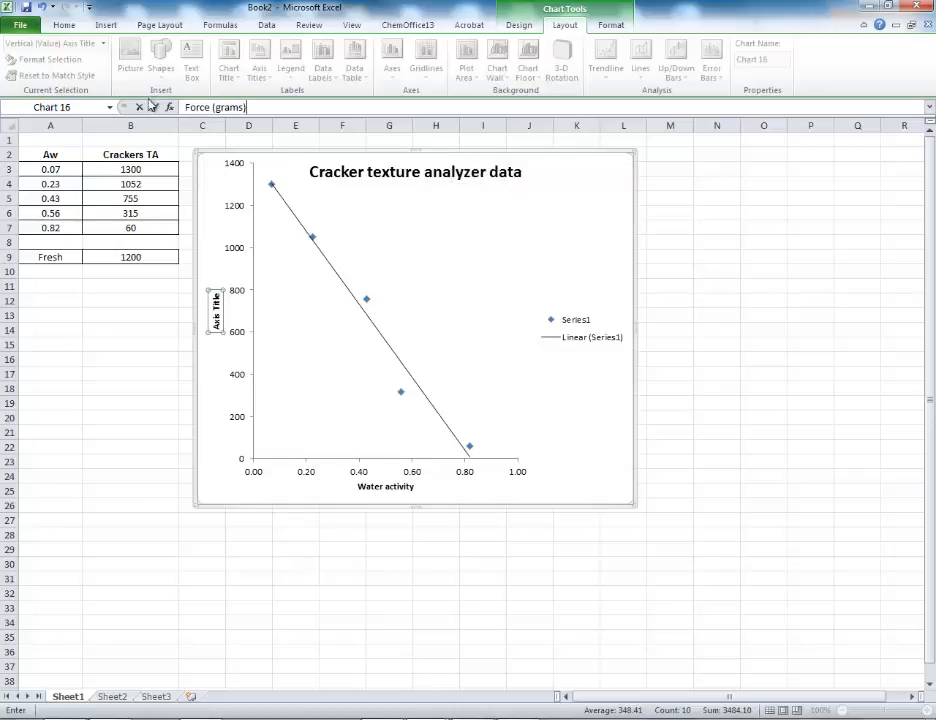
left_click(156, 108)
Delete the legend from the cracker texture chart
left_click(612, 284)
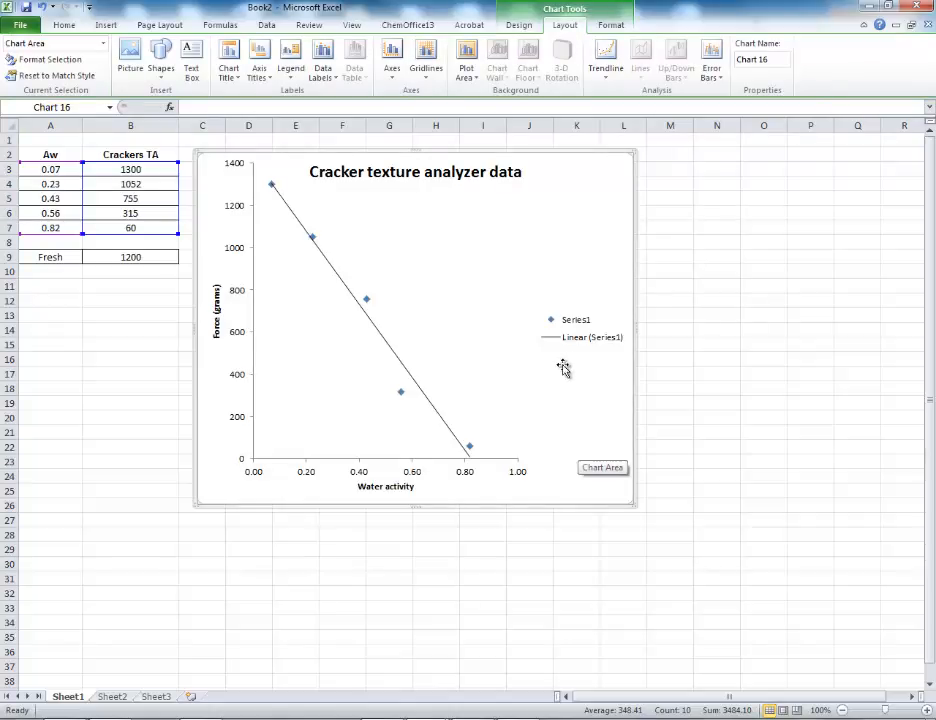
left_click(584, 324)
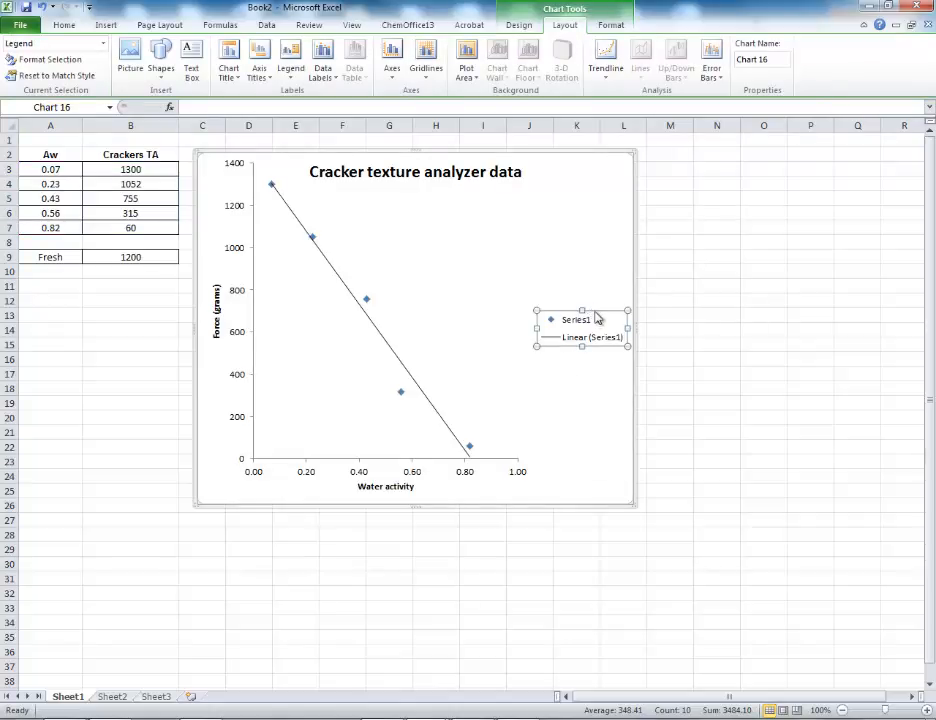
key("Delete")
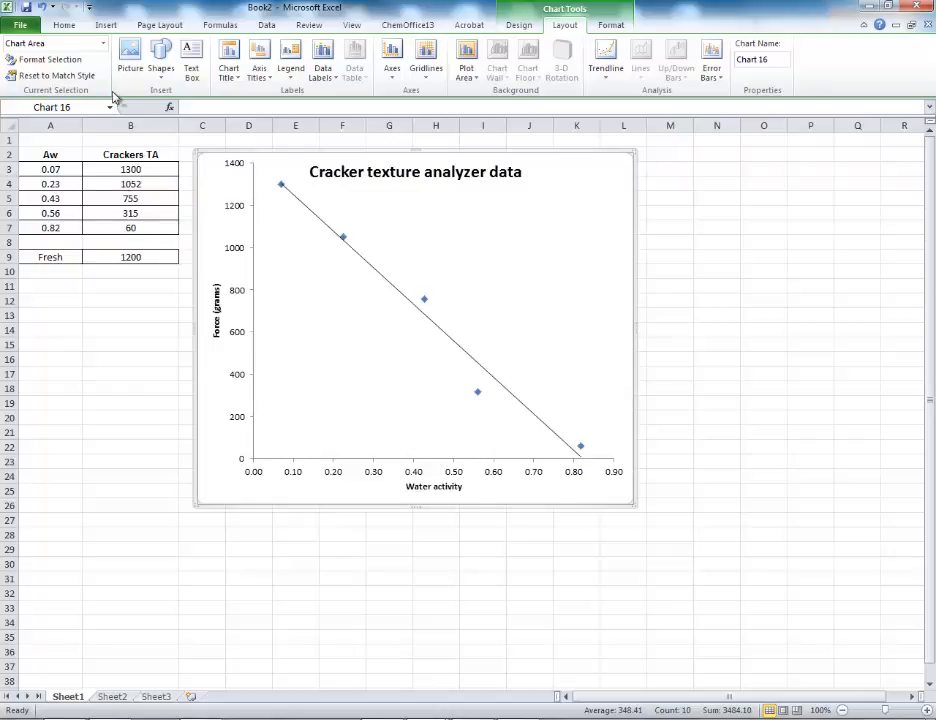
Draw a small oval marker about 0.09 inches high beside the trendline at the 1200-gram level for the fresh cracker
left_click(106, 25)
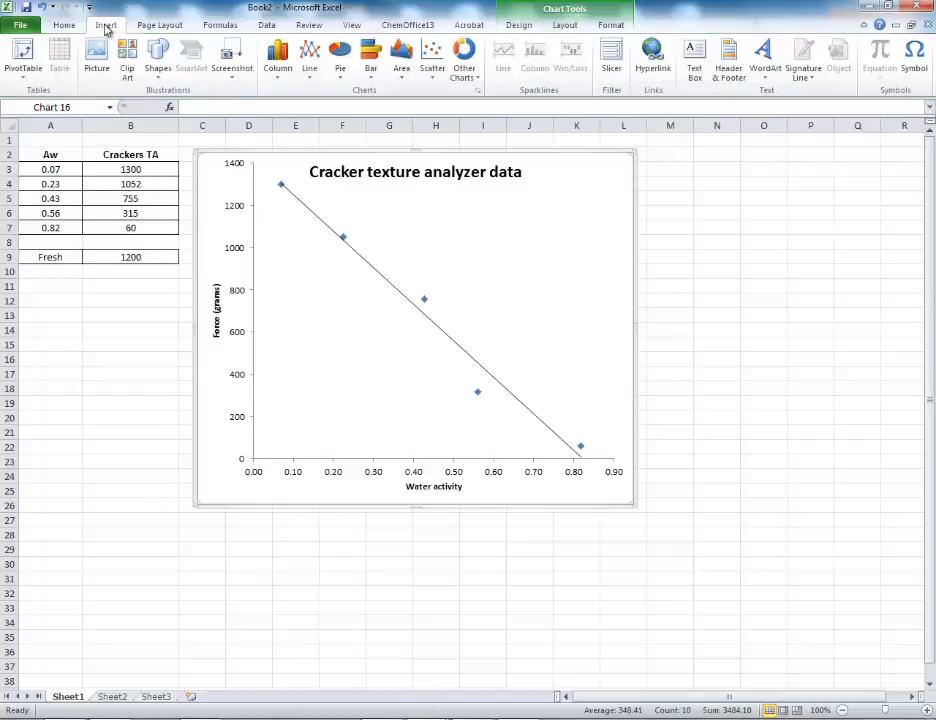
left_click(158, 66)
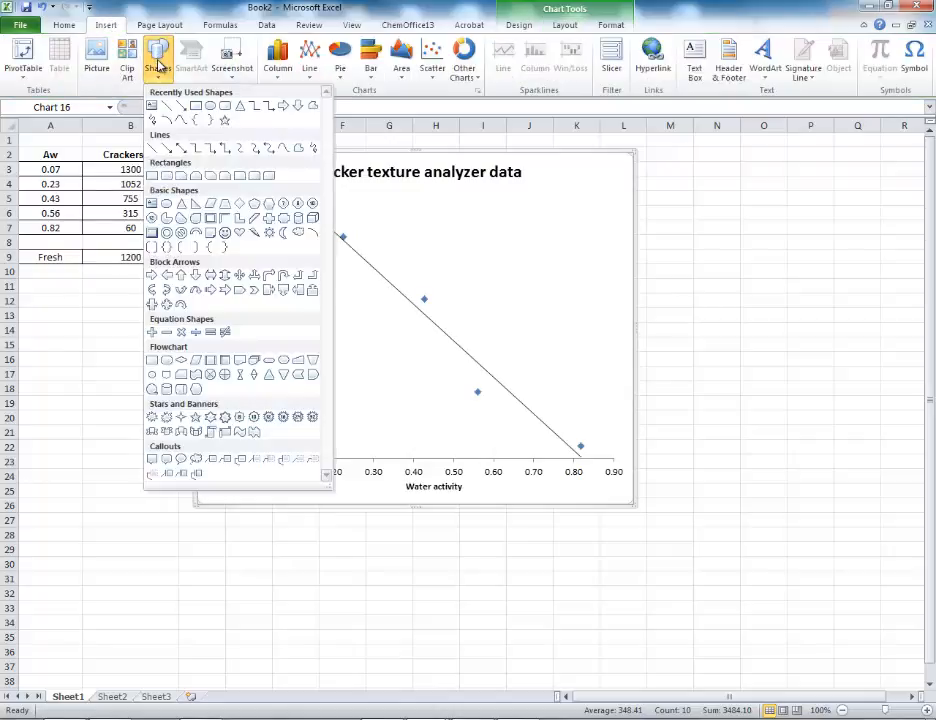
left_click(211, 107)
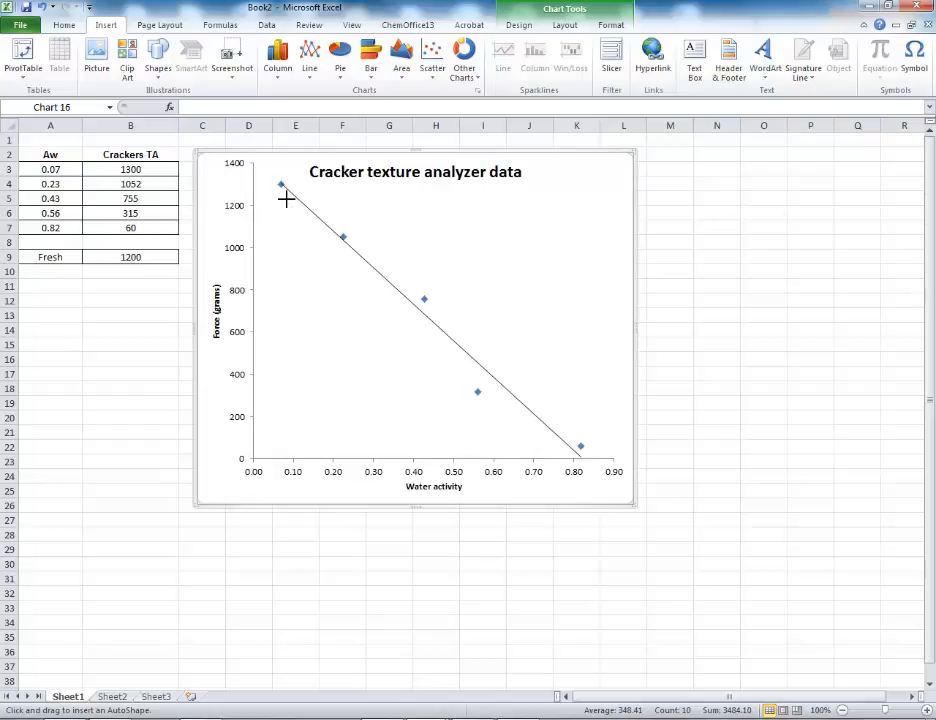
left_click_drag(292, 205, 295, 208)
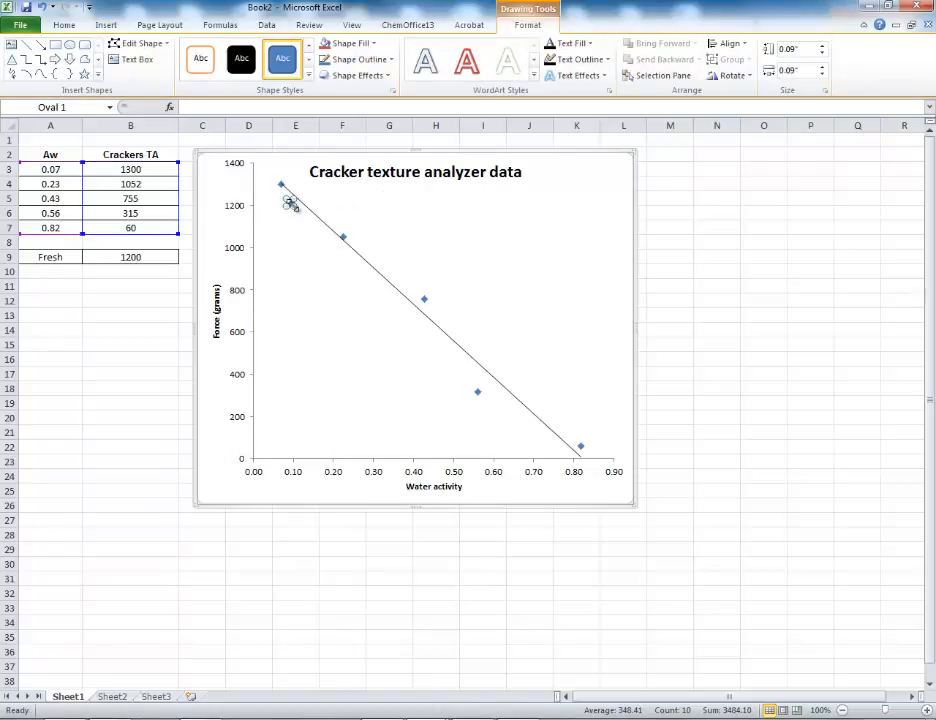
Fill the small oval marker for the fresh cracker with solid standard red
right_click(289, 203)
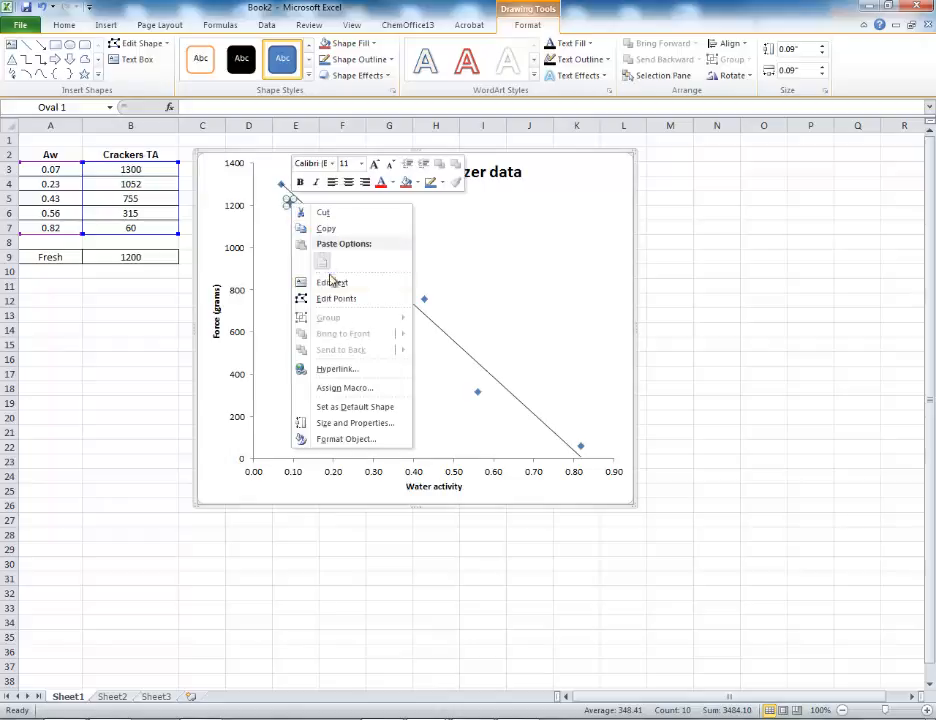
left_click(361, 442)
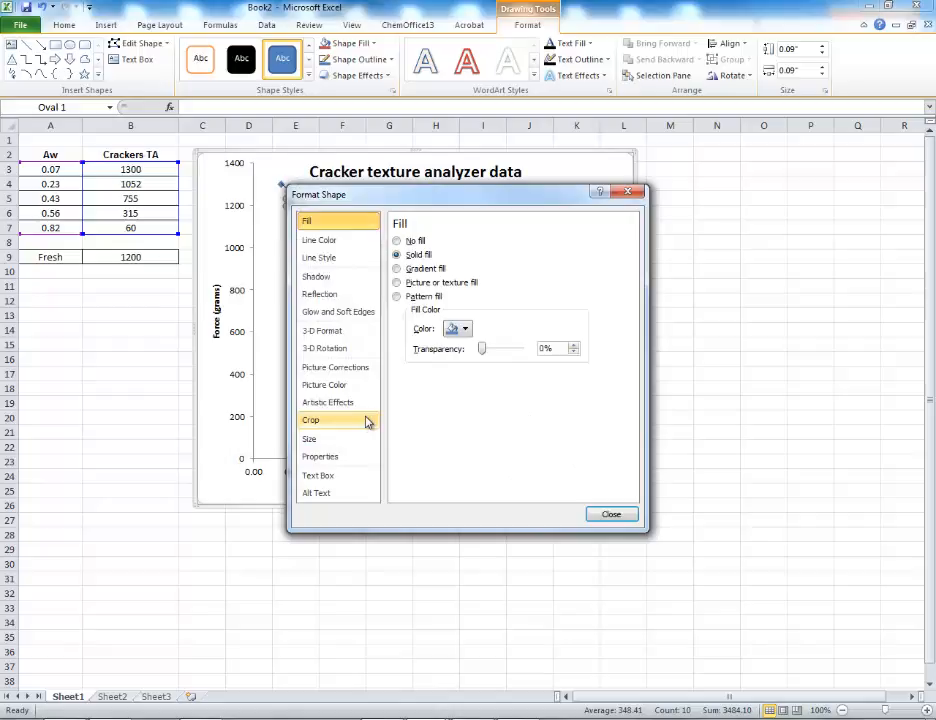
left_click(466, 330)
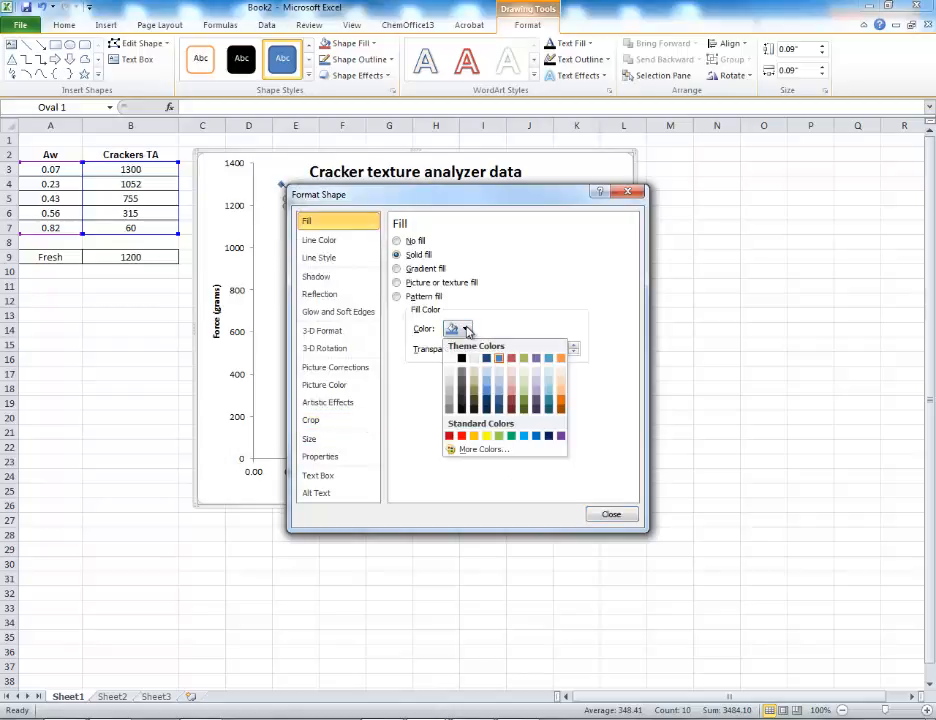
left_click(458, 434)
left_click(611, 515)
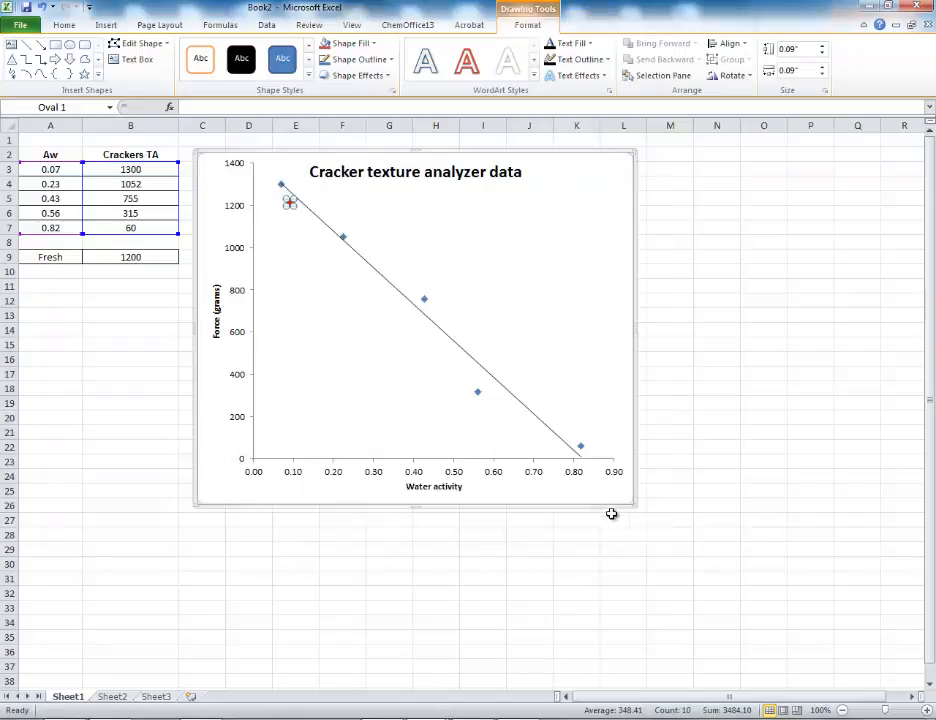
left_click(665, 284)
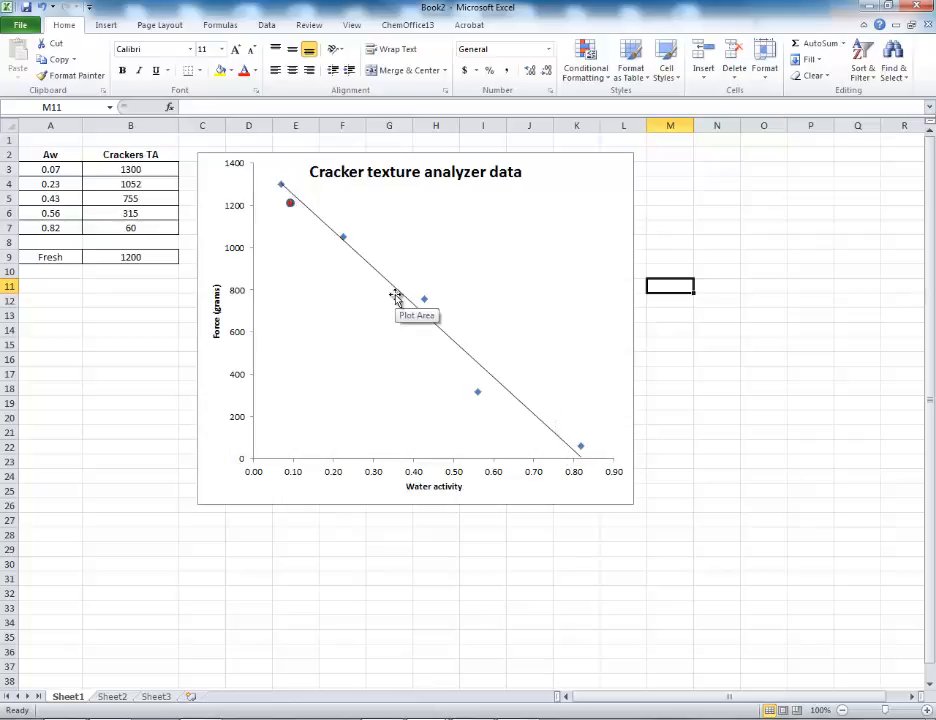
Move the red oval marker sideways onto the trendline near the 1200-gram level and deselect it
left_click(289, 204)
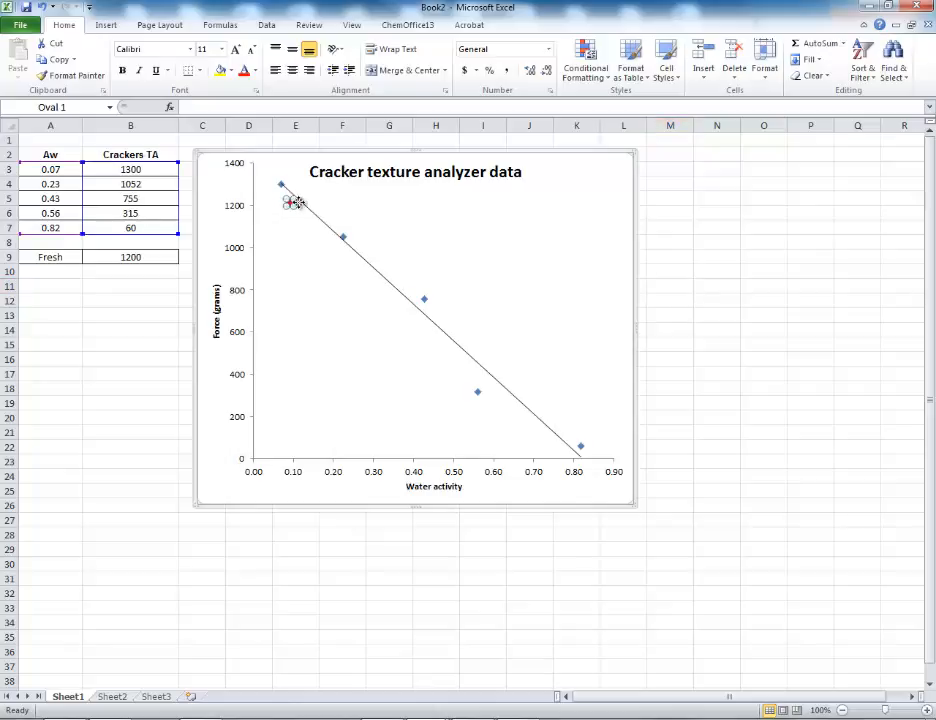
left_click_drag(299, 203, 301, 203)
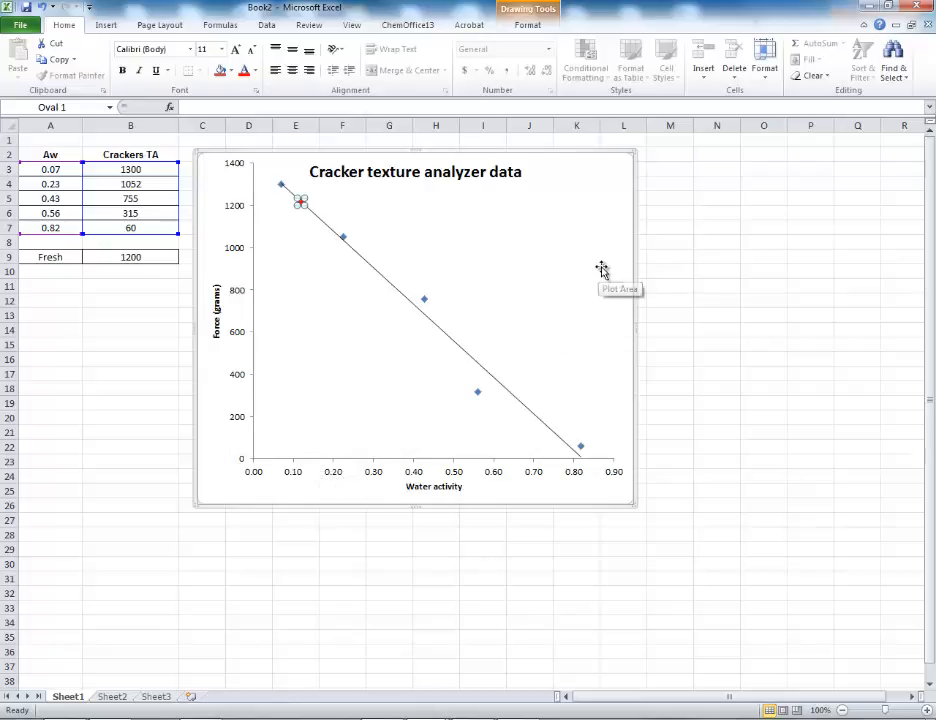
key("Escape")
left_click(656, 269)
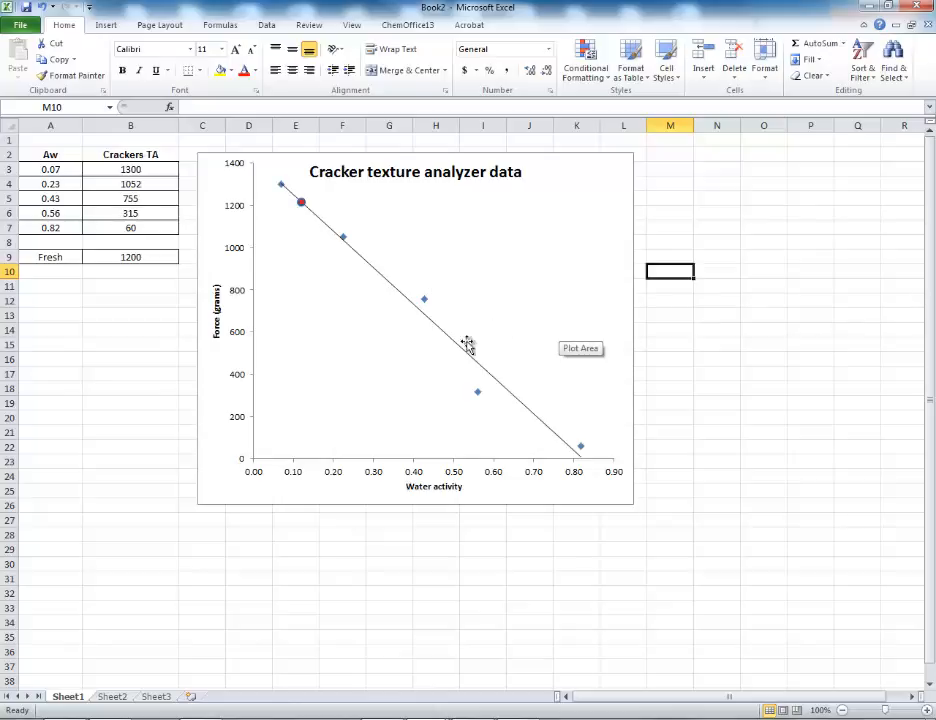
Add a linear trendline to the chart with its equation and R-squared value displayed
left_click(564, 318)
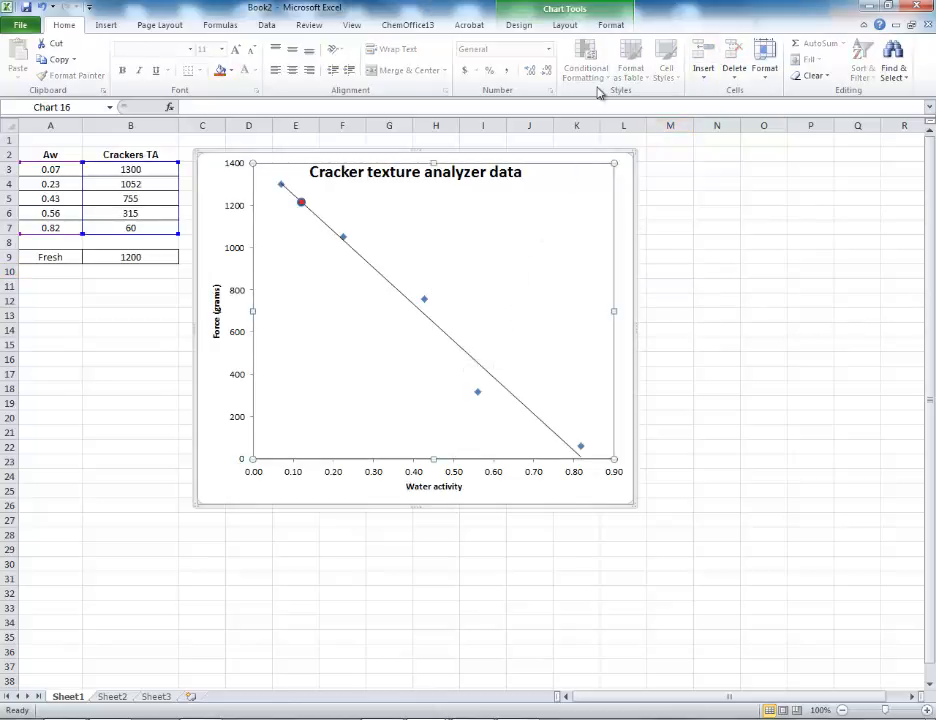
left_click(565, 26)
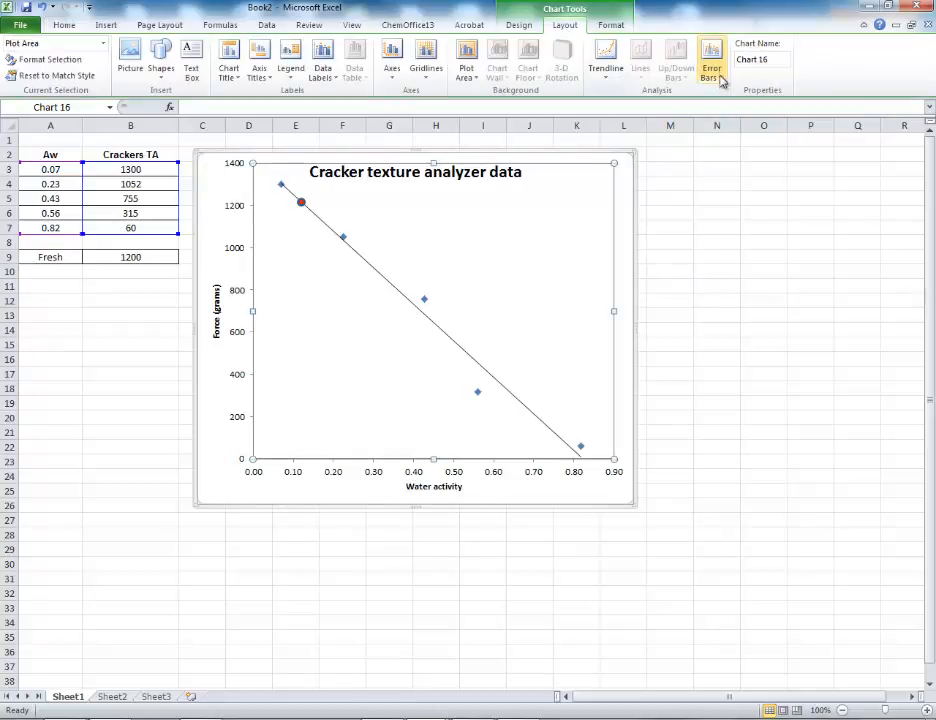
left_click(606, 66)
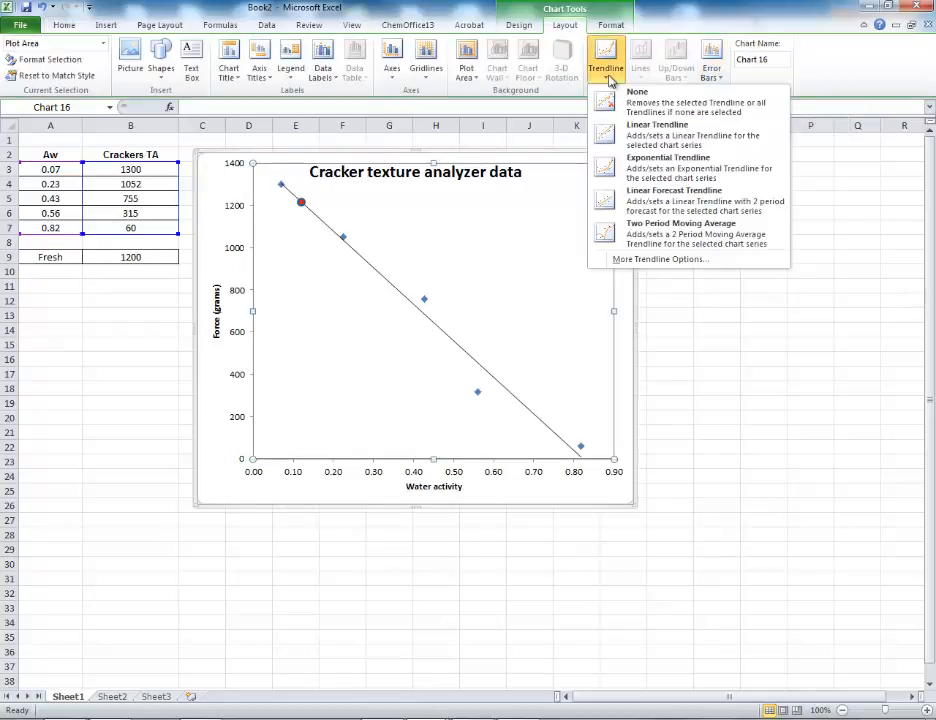
left_click(664, 260)
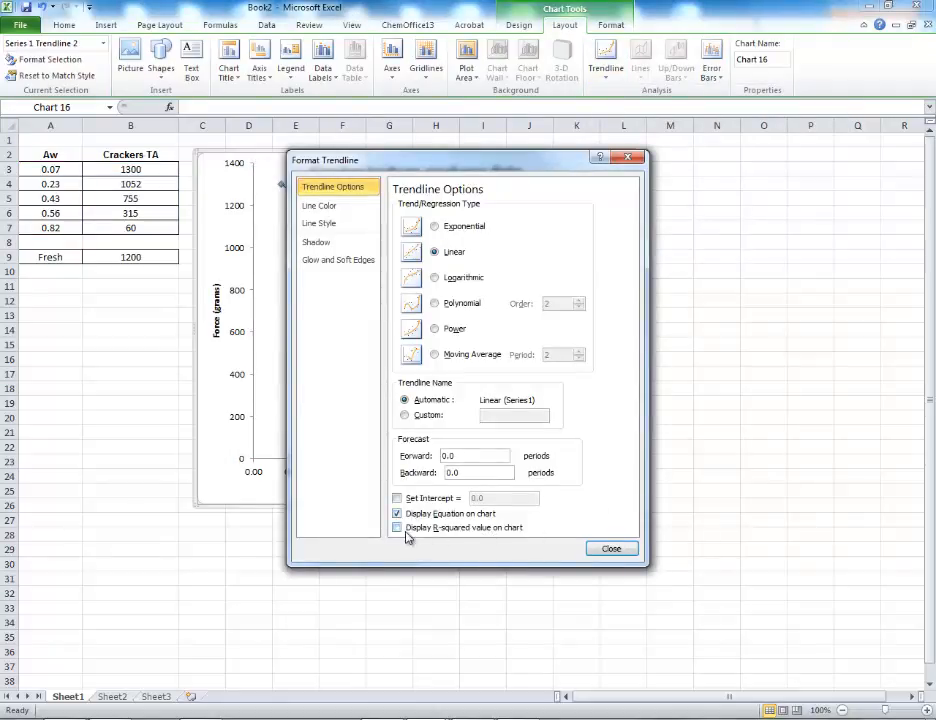
left_click(614, 548)
Move the trendline equation and R-squared label to the empty area below the line, near the 200-gram level
left_click_drag(541, 447, 360, 414)
left_click(427, 443)
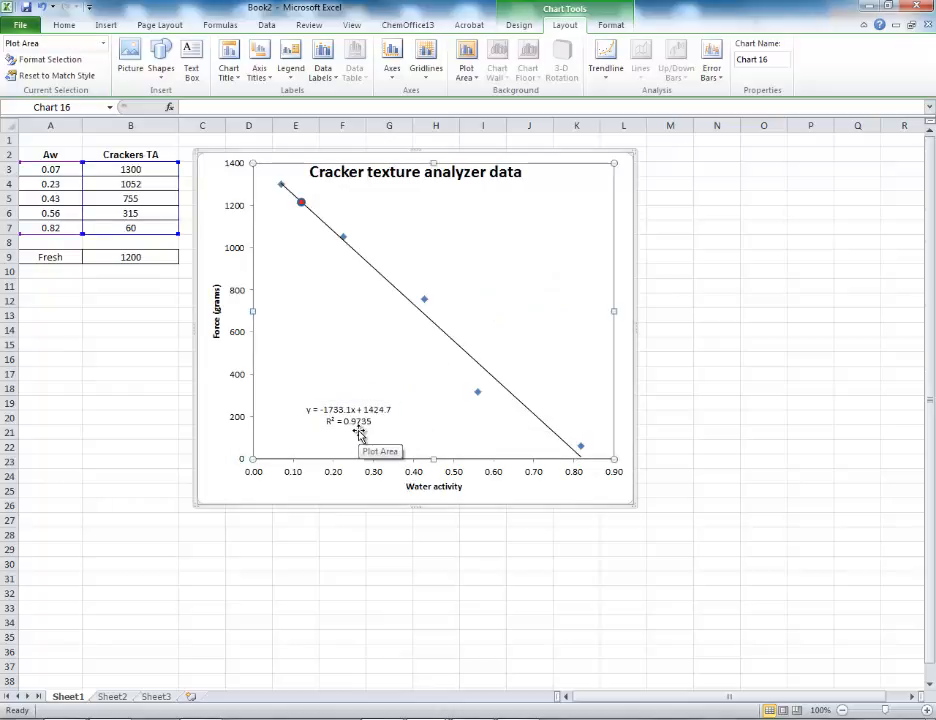
left_click(688, 419)
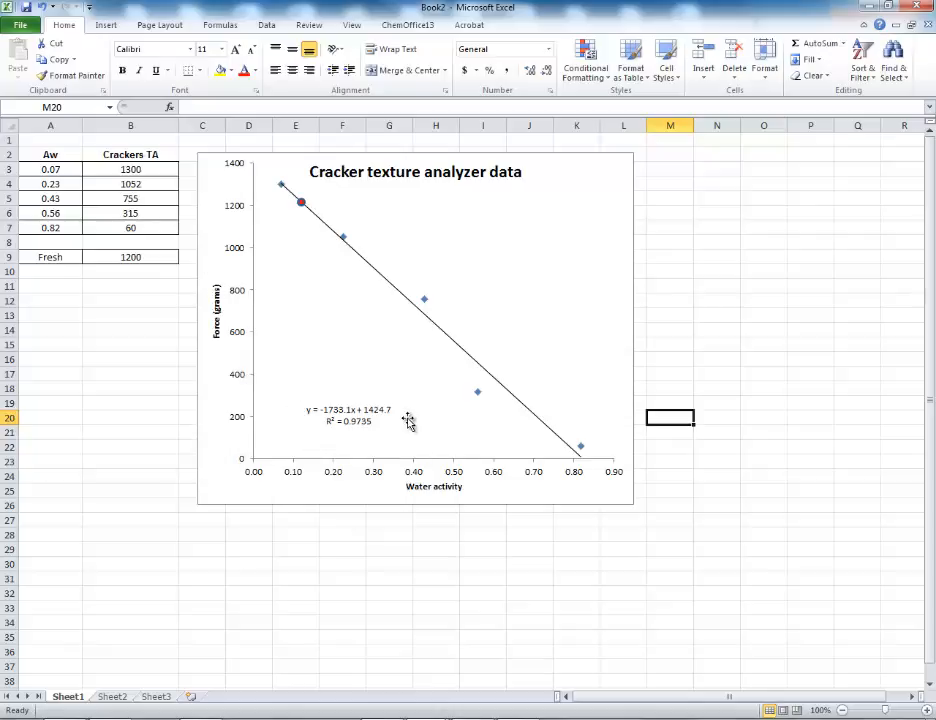
left_click(661, 214)
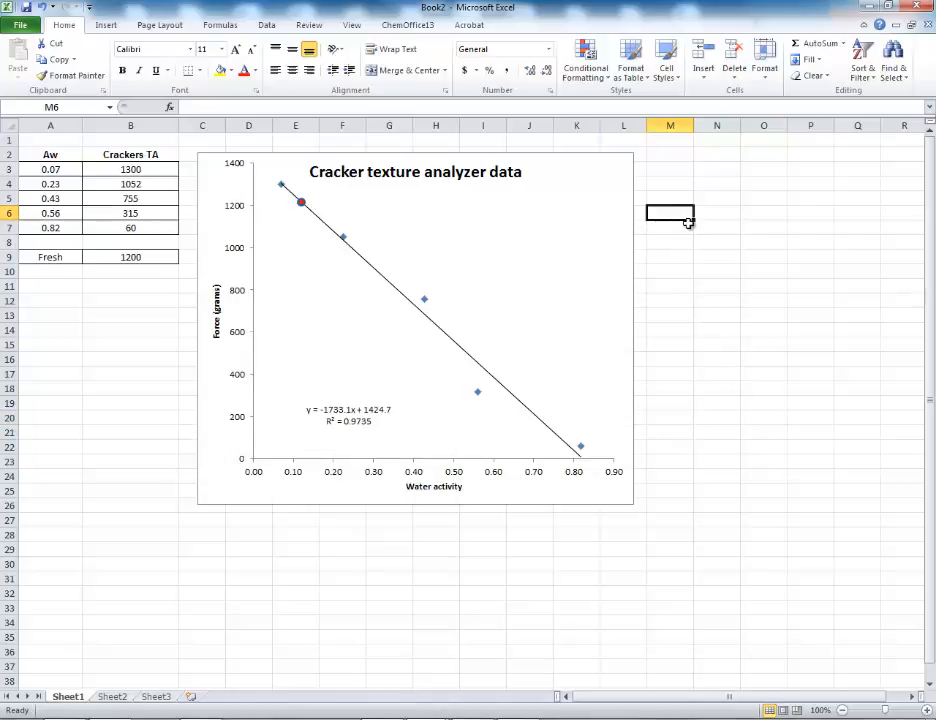
left_click(106, 25)
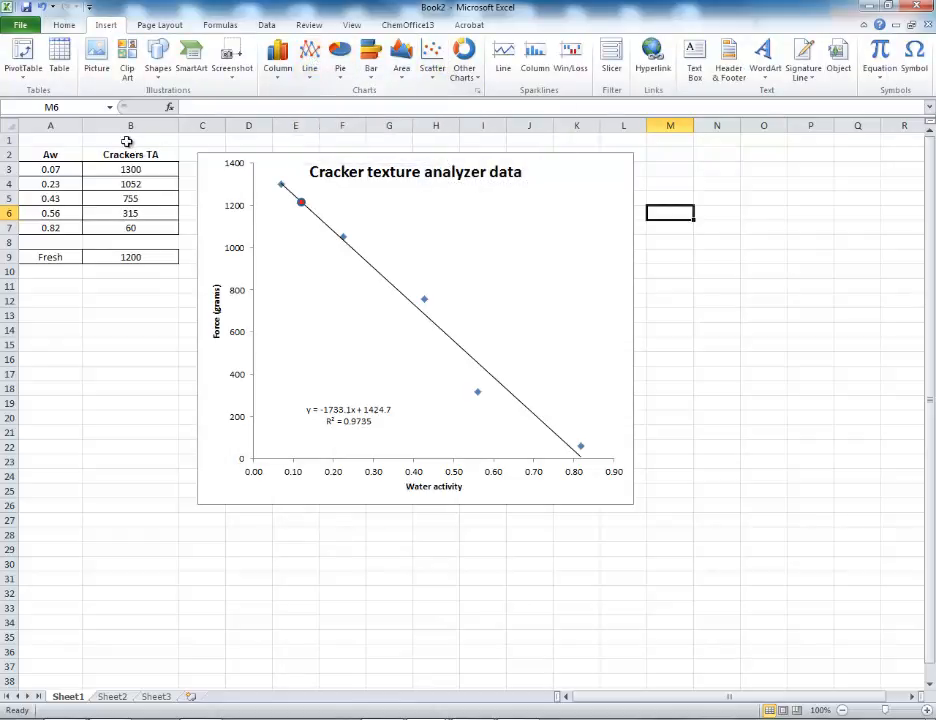
left_click(43, 142)
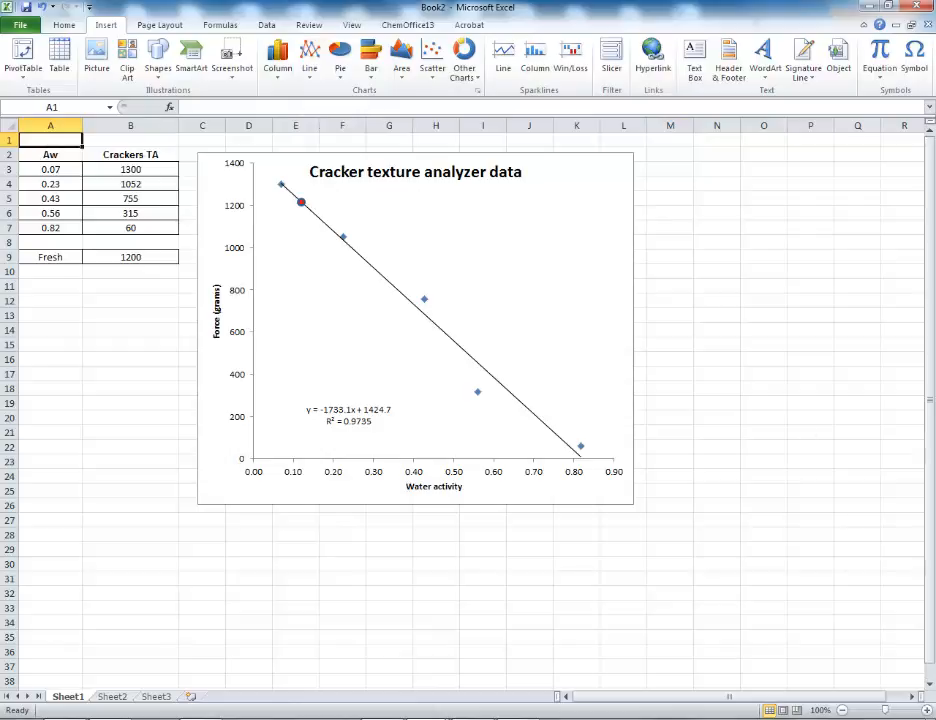